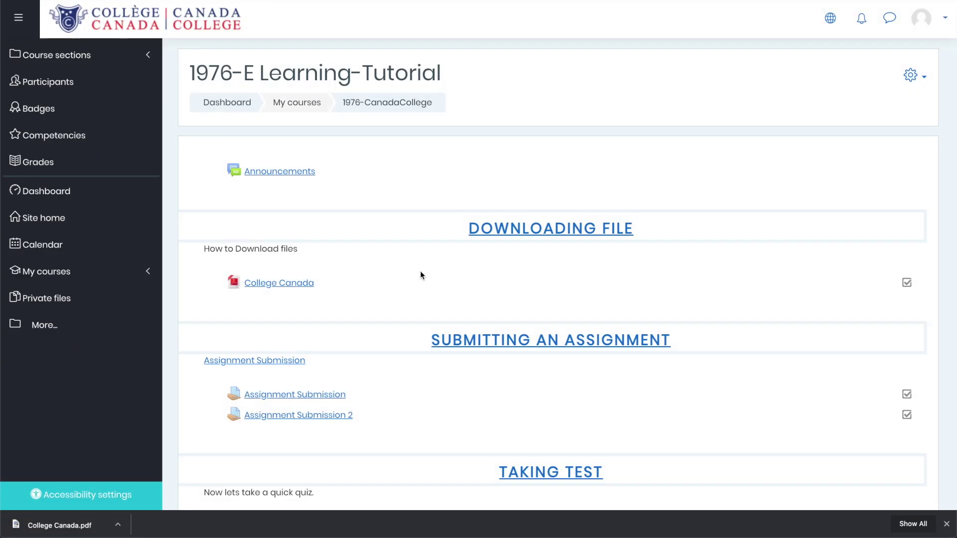
Open the Assignment Submission activity listed under Submitting an Assignment
{"action": "scroll", "coordinate": [420, 275], "scroll_direction": "down", "scroll_amount": 4}
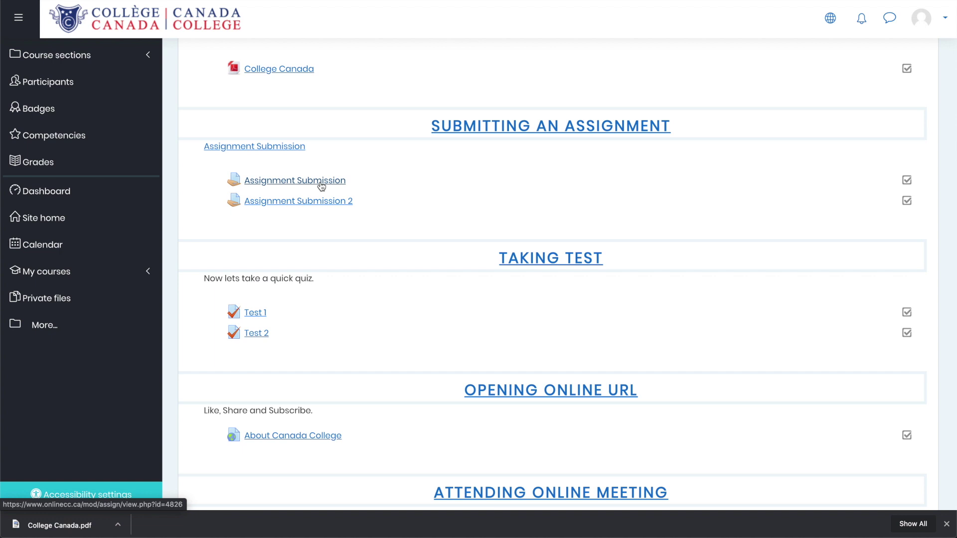
{"action": "left_click", "coordinate": [290, 183]}
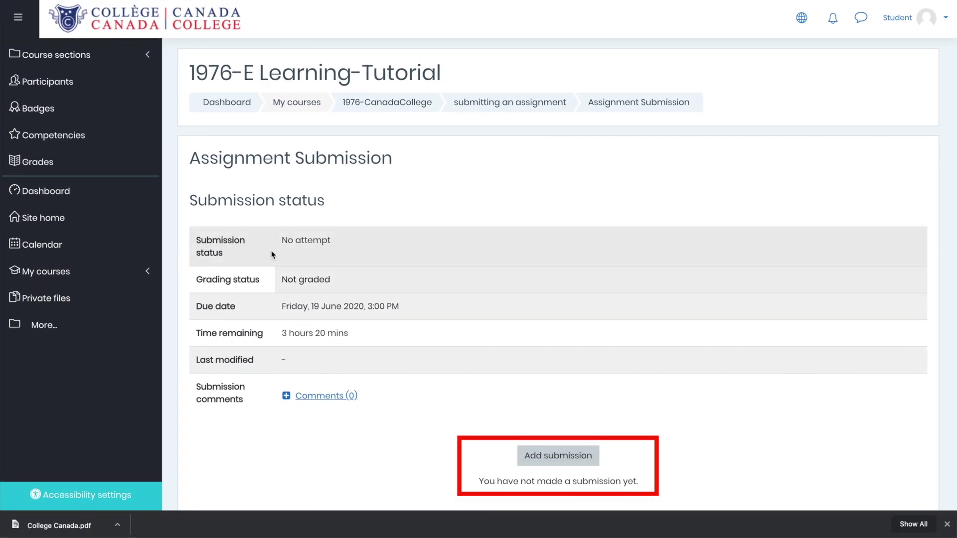
Attach College Canada.pdf from Private files and save it as the assignment submission
{"action": "left_click", "coordinate": [592, 456]}
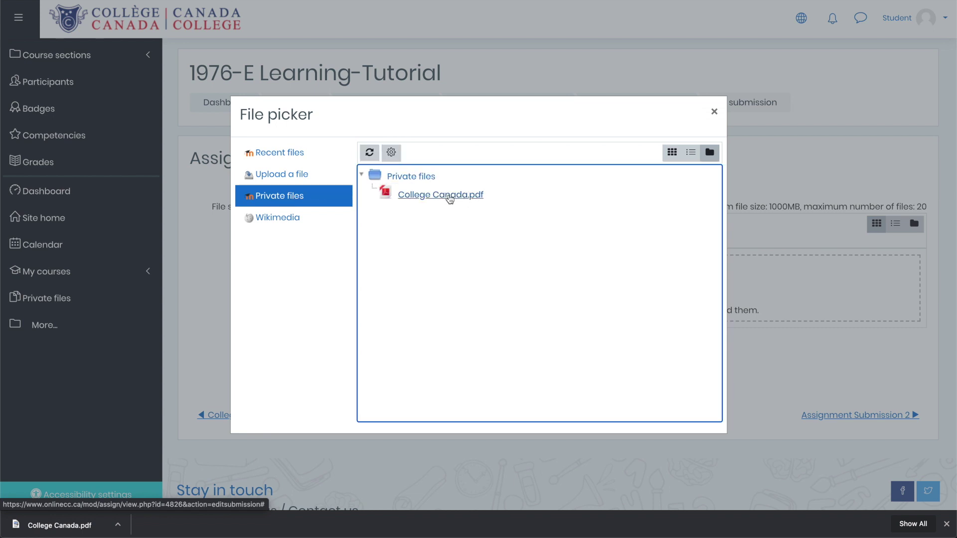
{"action": "left_click", "coordinate": [451, 196]}
{"action": "left_click", "coordinate": [413, 282]}
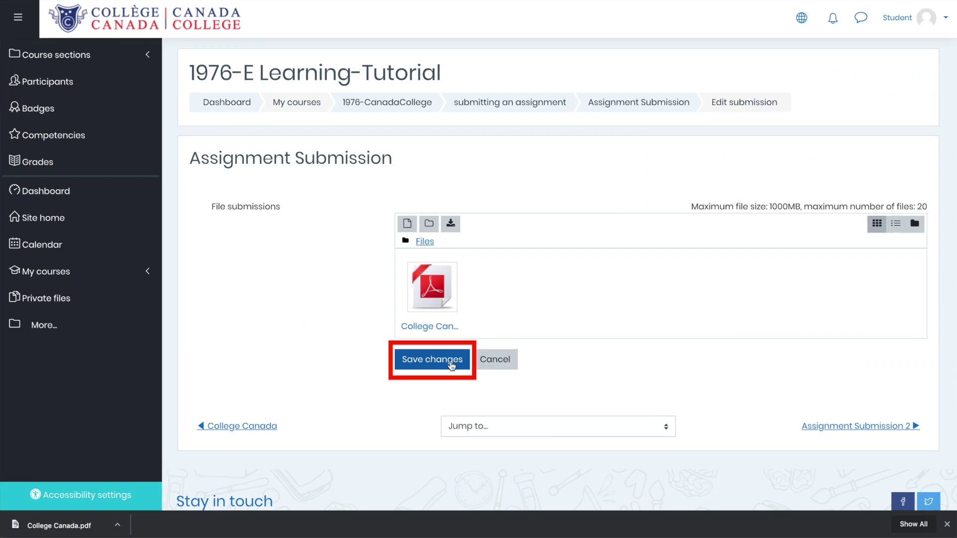
{"action": "left_click", "coordinate": [451, 363]}
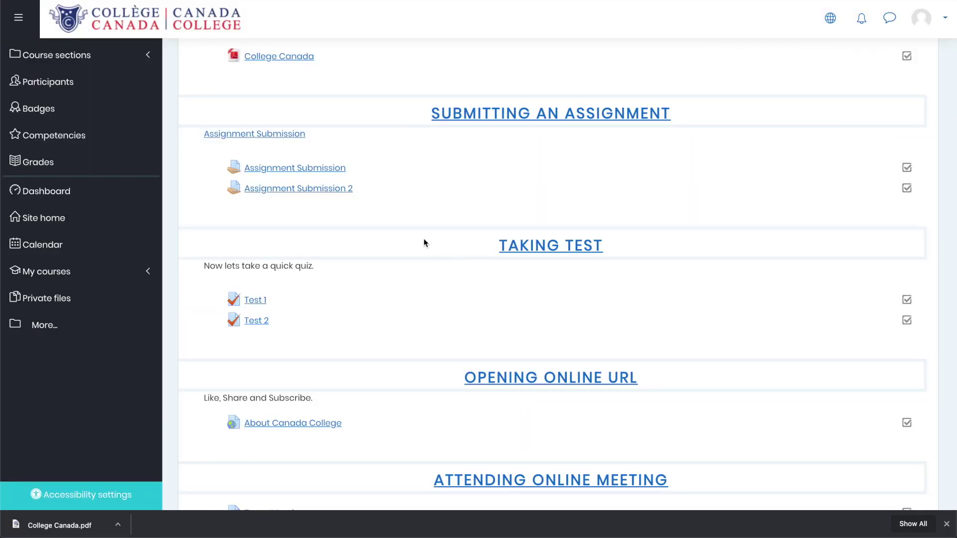
Open Assignment Submission 2 and start adding a submission to it
{"action": "left_click", "coordinate": [282, 195]}
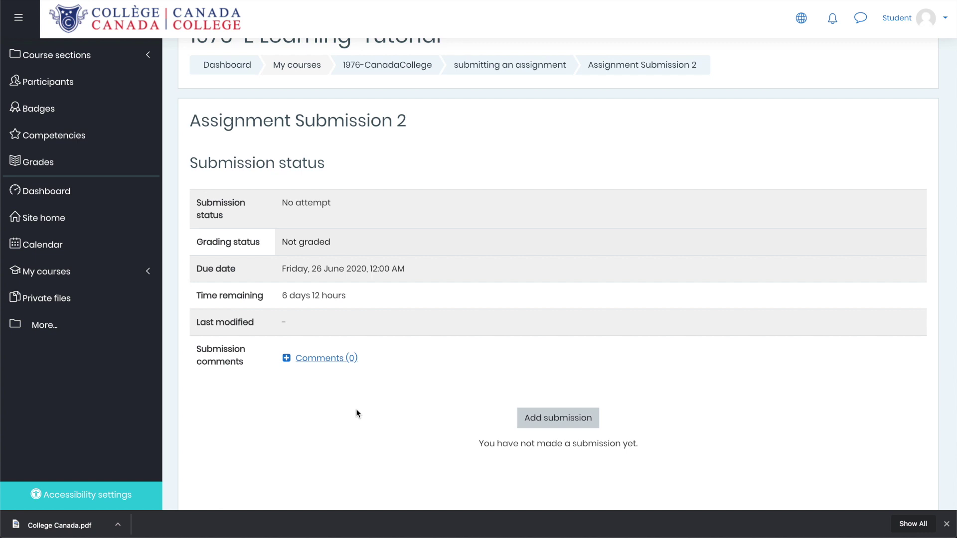
{"action": "left_click", "coordinate": [537, 420]}
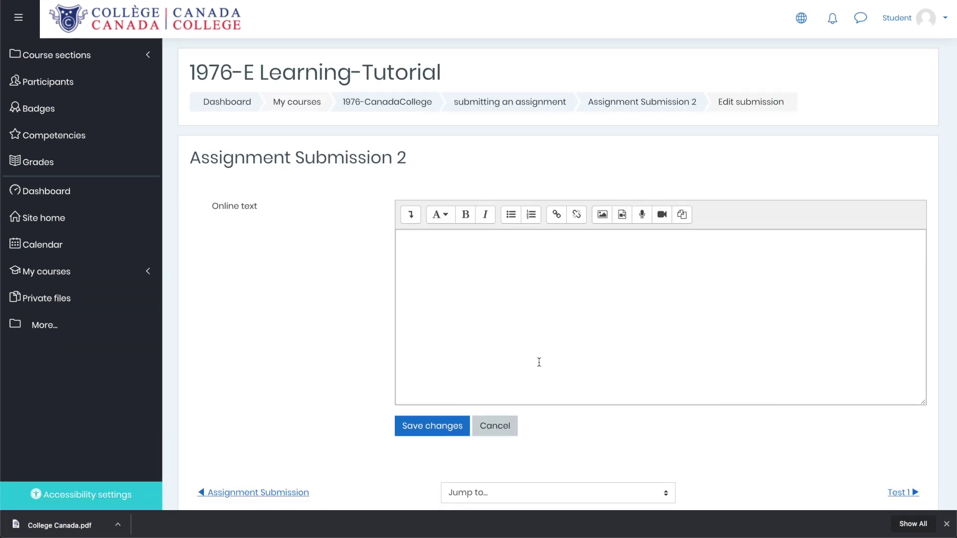
Submit the online text 'this is a test assignment.' and reopen the submission for editing
{"action": "scroll", "coordinate": [538, 363], "scroll_direction": "down", "scroll_amount": 1}
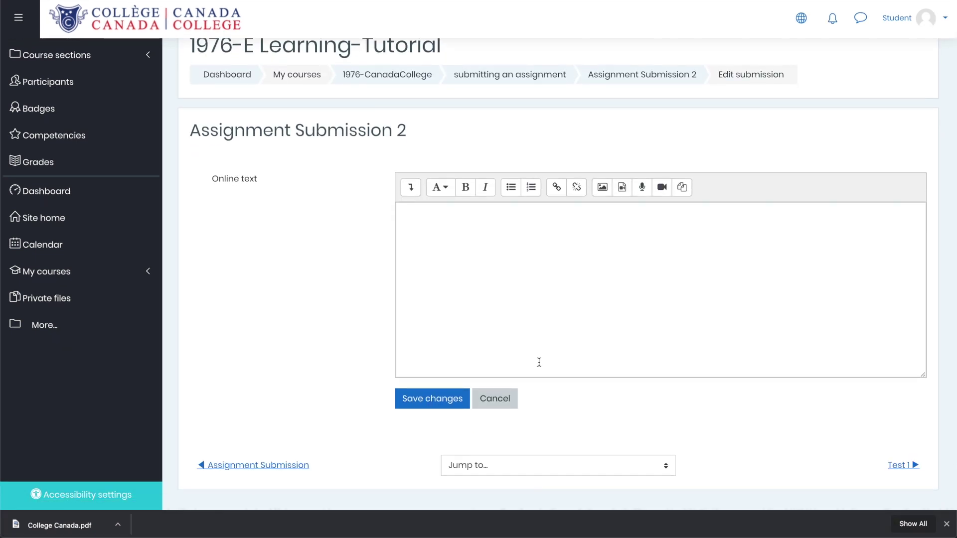
{"action": "left_click", "coordinate": [511, 305]}
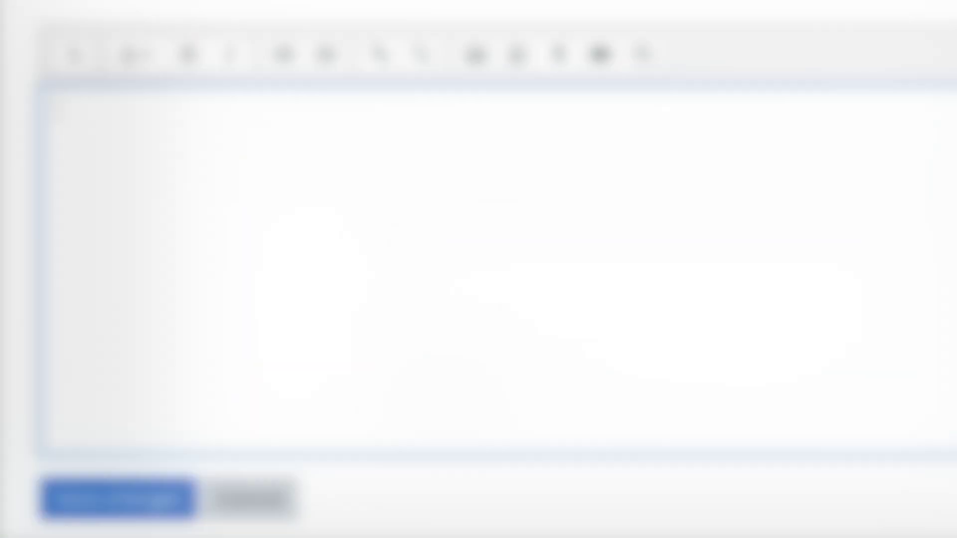
{"action": "type", "text": "this is a test assignment."}
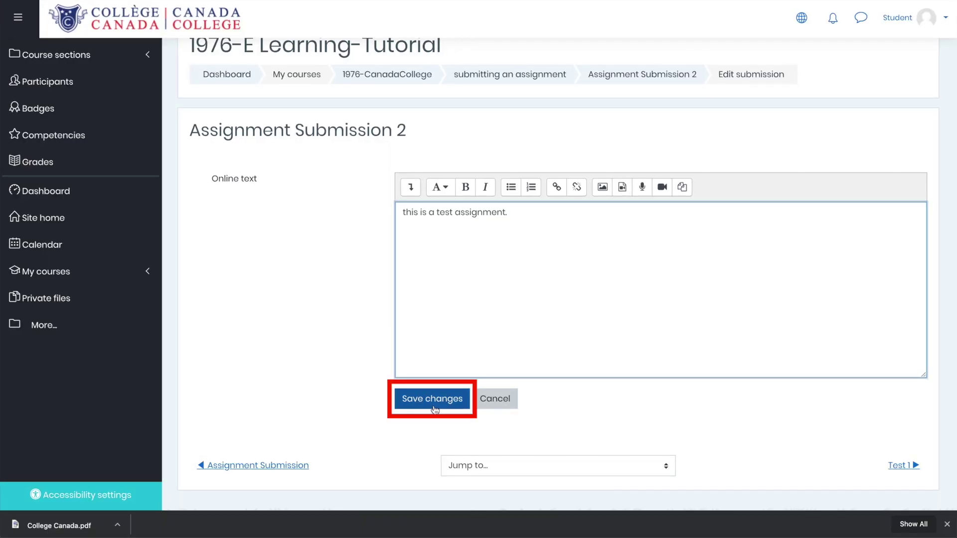
{"action": "left_click", "coordinate": [433, 401]}
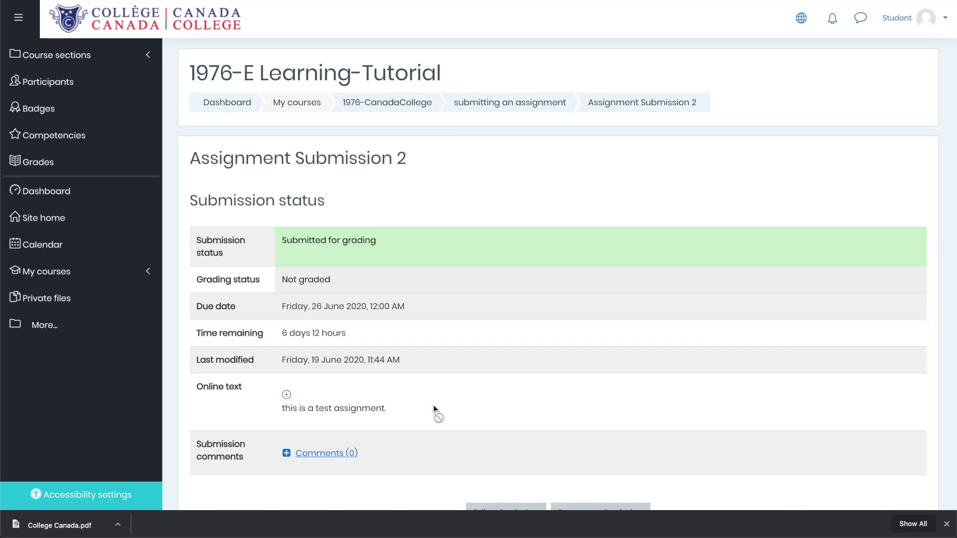
{"action": "scroll", "coordinate": [353, 284], "scroll_direction": "down", "scroll_amount": 2}
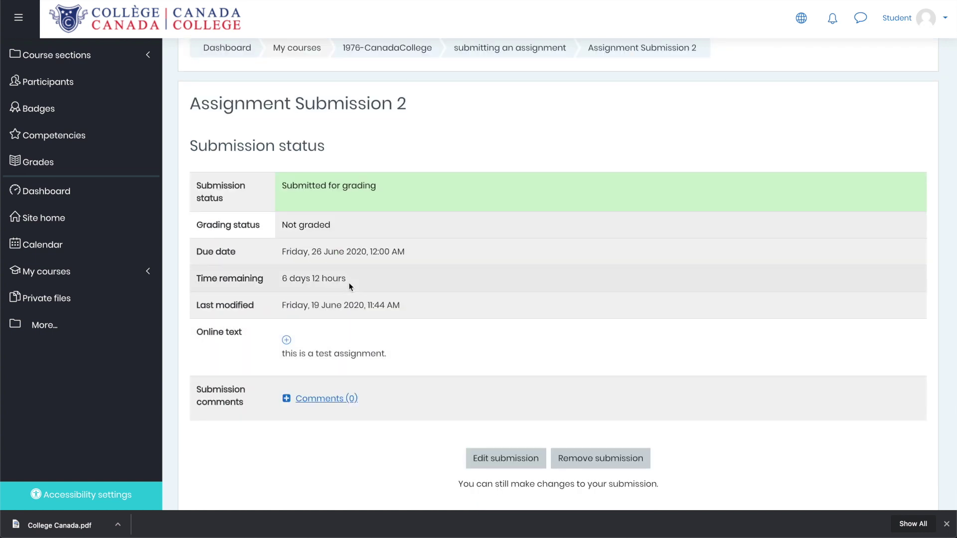
{"action": "left_click", "coordinate": [506, 458]}
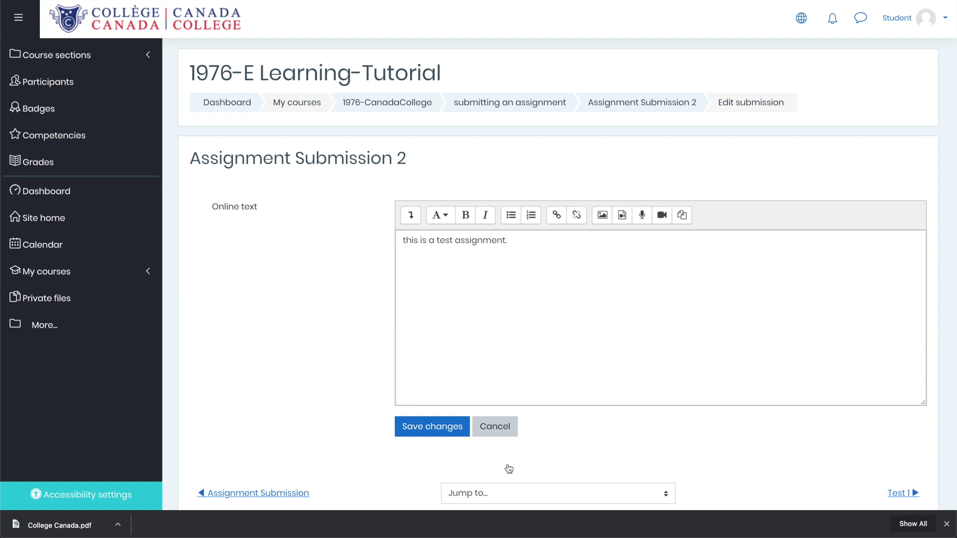
Change the text's leading lowercase t to a capital T and save the submission
{"action": "left_click", "coordinate": [416, 260]}
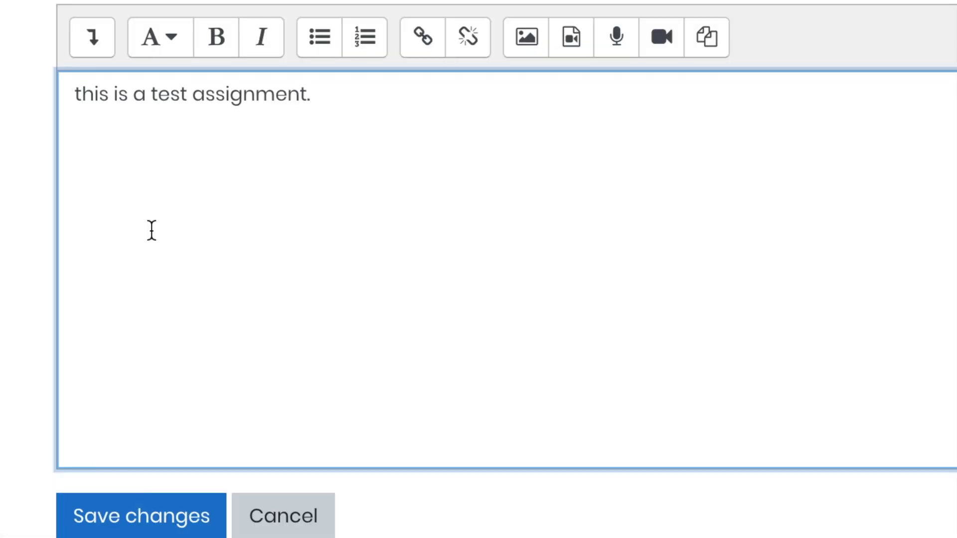
{"action": "key", "text": "BackSpace"}
{"action": "type", "text": "T"}
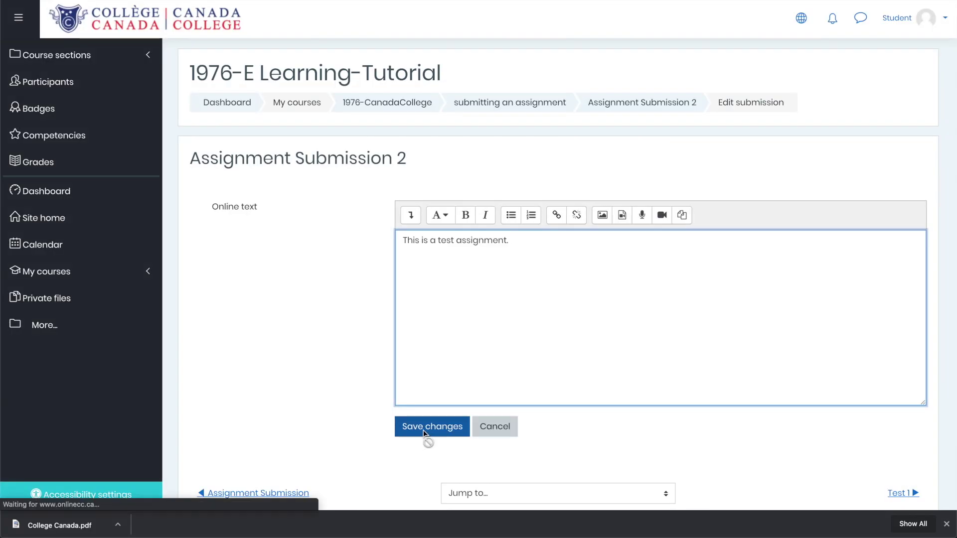
{"action": "left_click", "coordinate": [121, 528]}
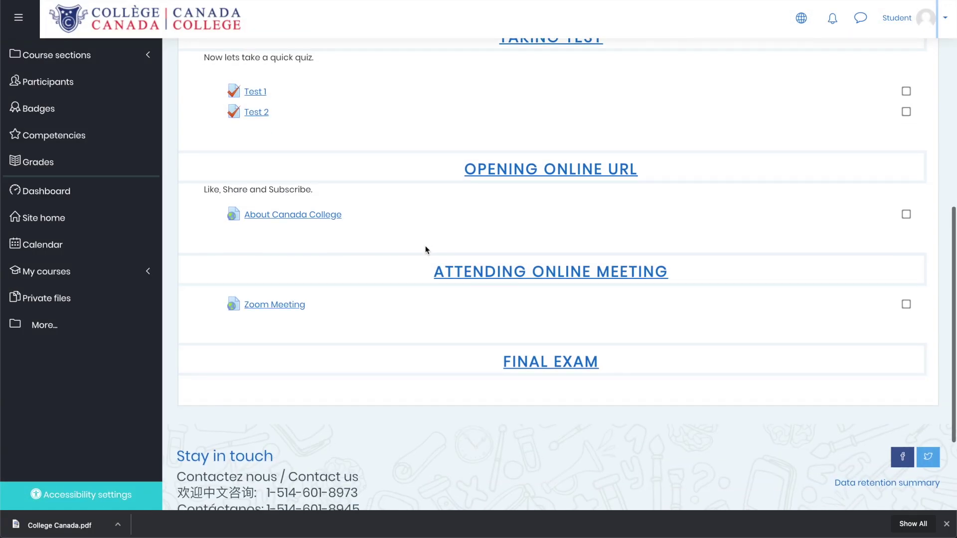
Return to the course page and open the Test 1 quiz
{"action": "scroll", "coordinate": [426, 250], "scroll_direction": "up", "scroll_amount": 2}
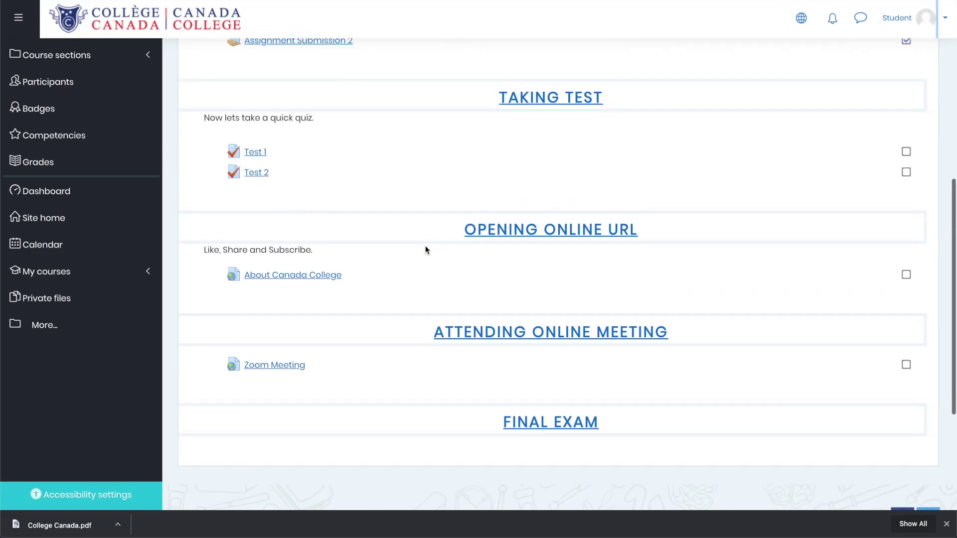
{"action": "scroll", "coordinate": [426, 250], "scroll_direction": "up", "scroll_amount": 1}
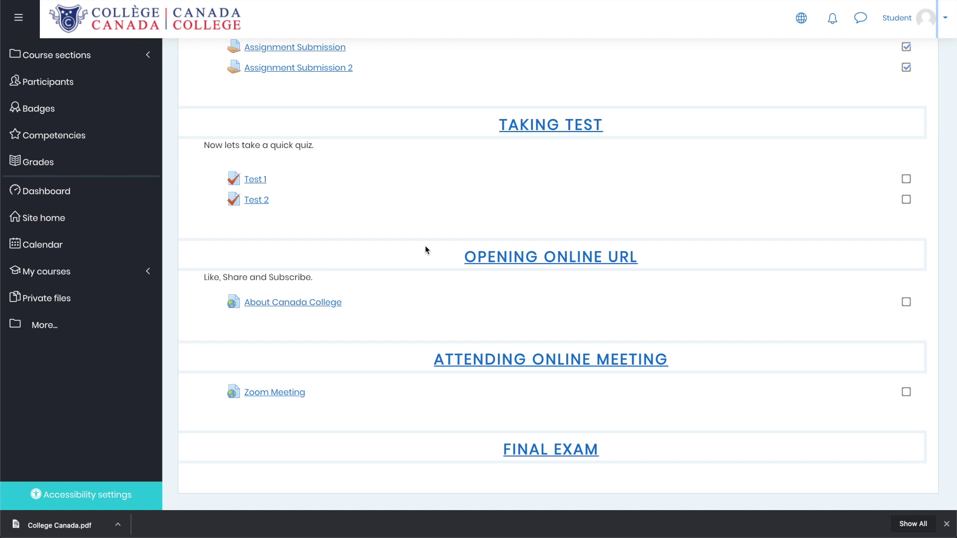
{"action": "left_click", "coordinate": [267, 182]}
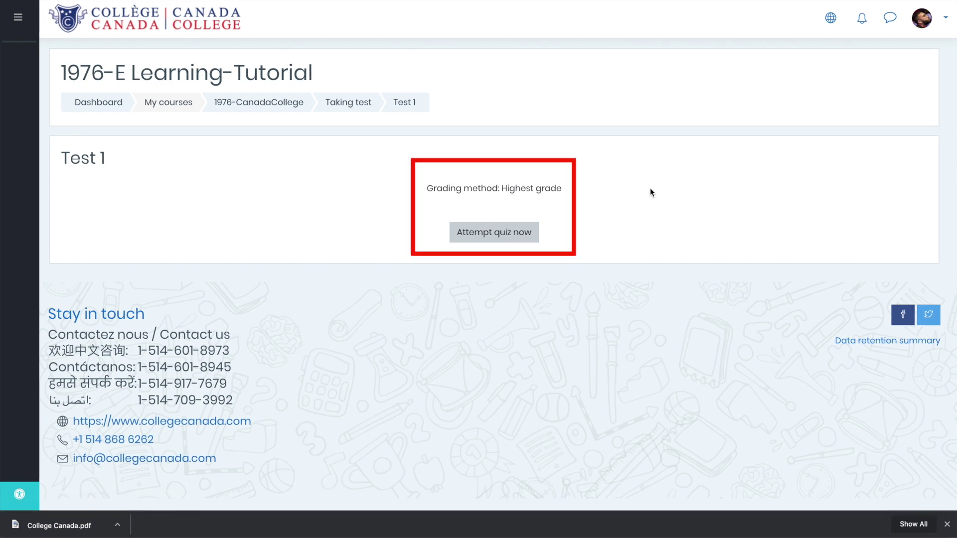
Start a Test 1 attempt, answer question 1 with Income Statement, and flag question 2
{"action": "left_click", "coordinate": [512, 234]}
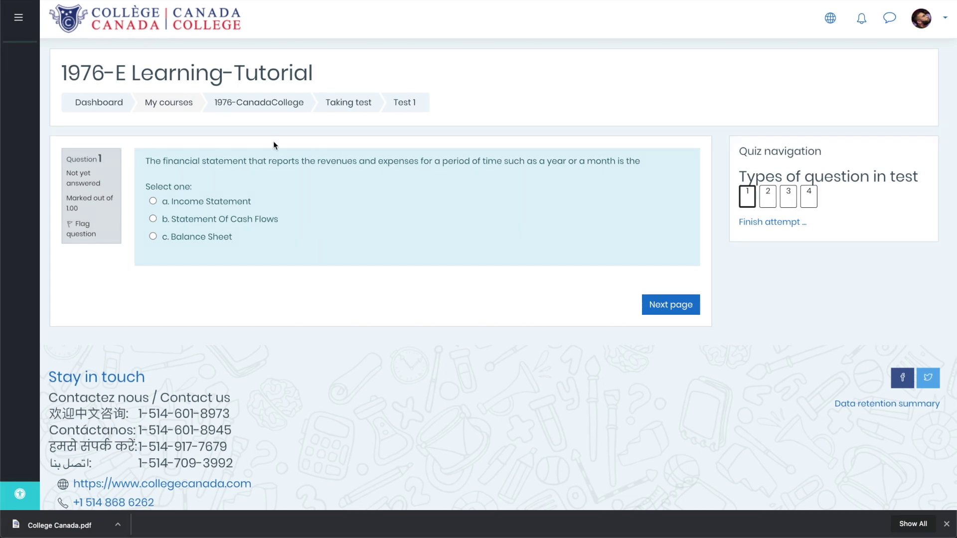
{"action": "left_click", "coordinate": [153, 201]}
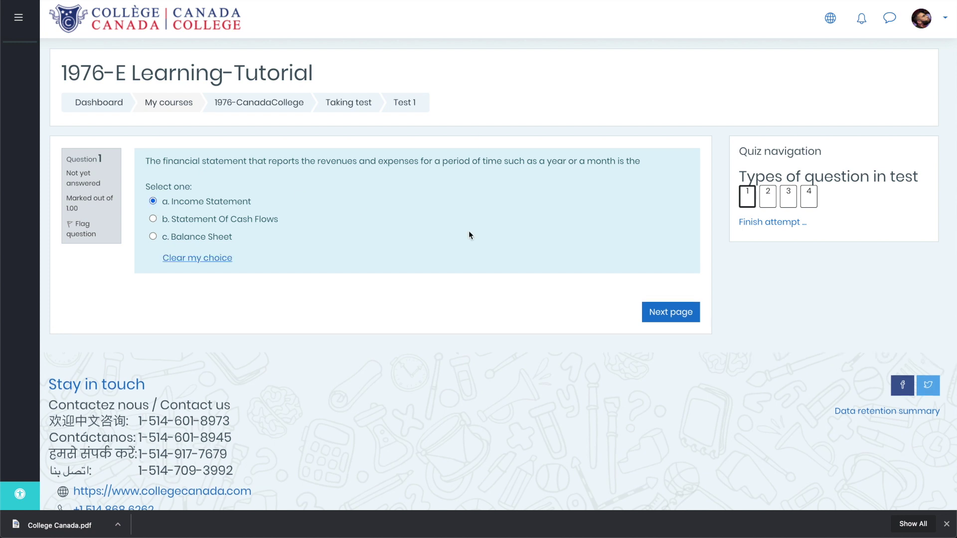
{"action": "left_click", "coordinate": [654, 312]}
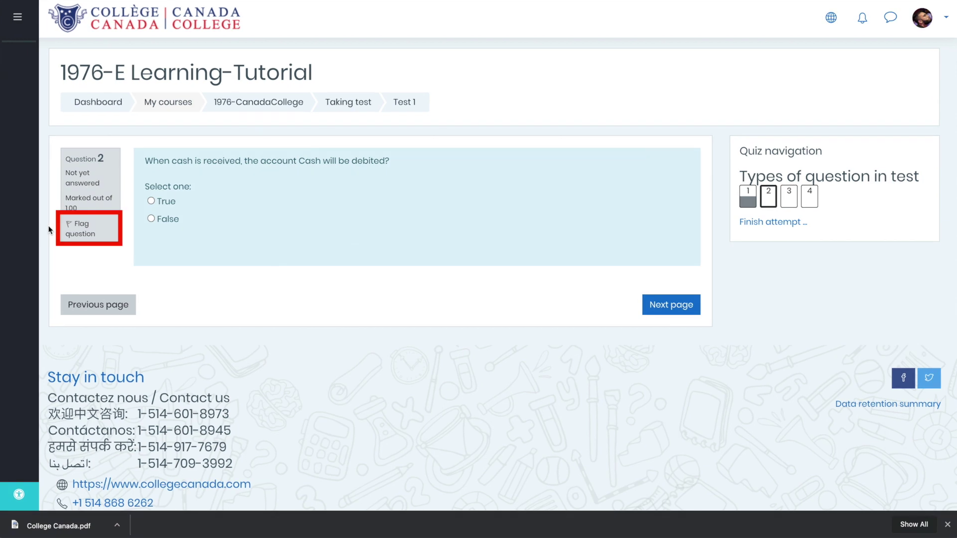
{"action": "left_click", "coordinate": [79, 228]}
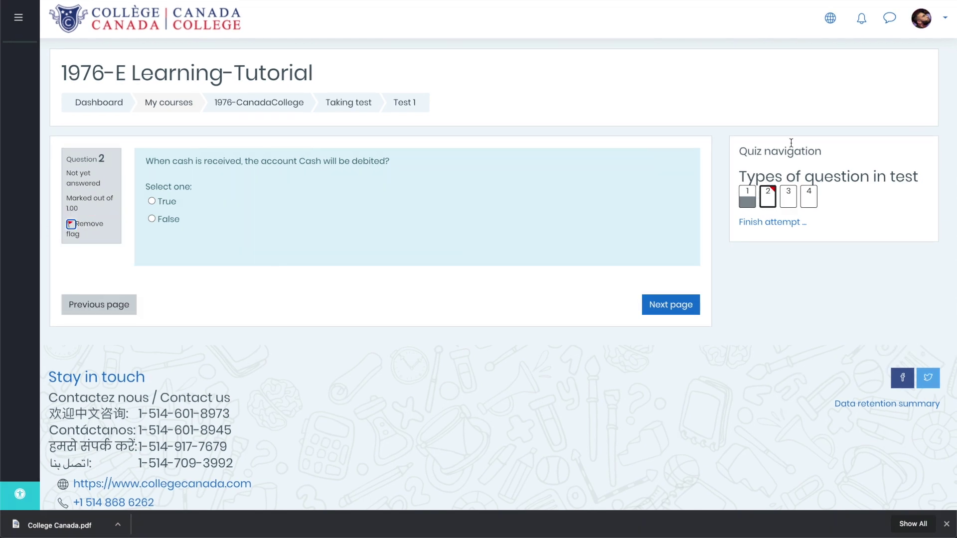
Look over questions 3 and 4, then answer question 2 as True
{"action": "left_click", "coordinate": [788, 207]}
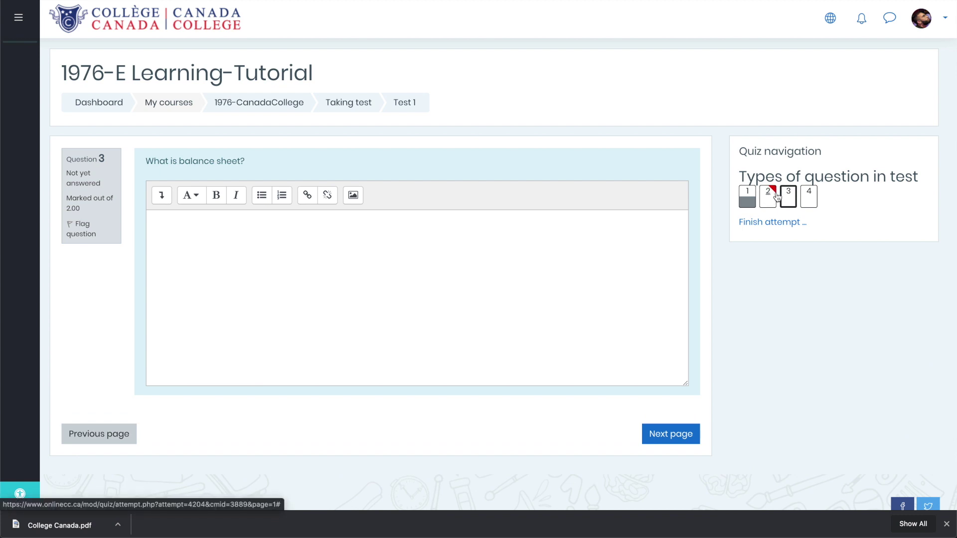
{"action": "left_click", "coordinate": [810, 199]}
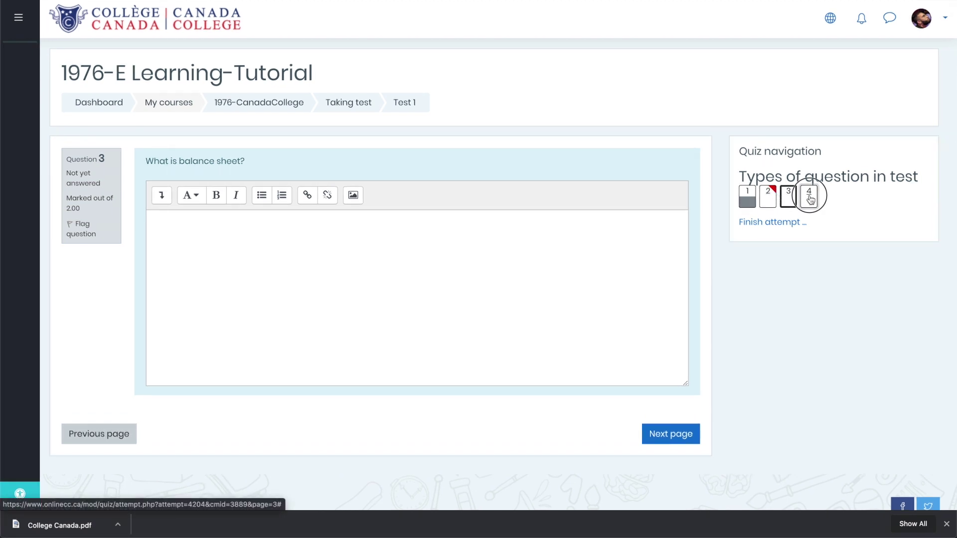
{"action": "left_click", "coordinate": [771, 196]}
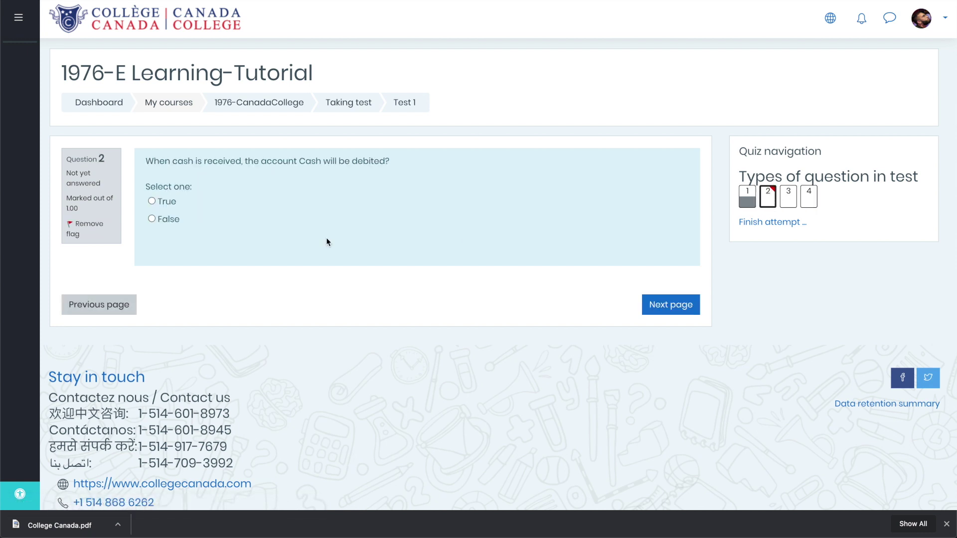
{"action": "left_click", "coordinate": [151, 201]}
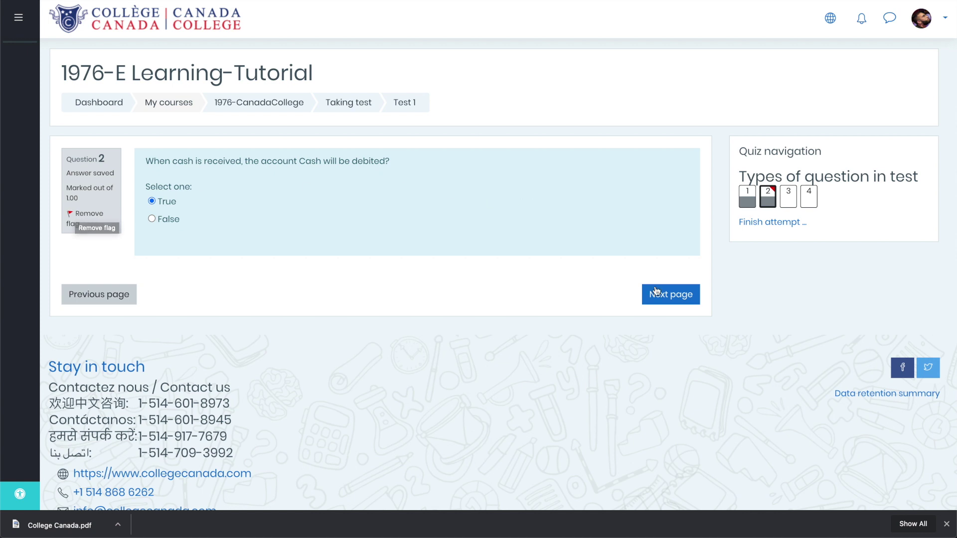
Paste the balance sheet definition as the answer to question 3
{"action": "left_click", "coordinate": [788, 197]}
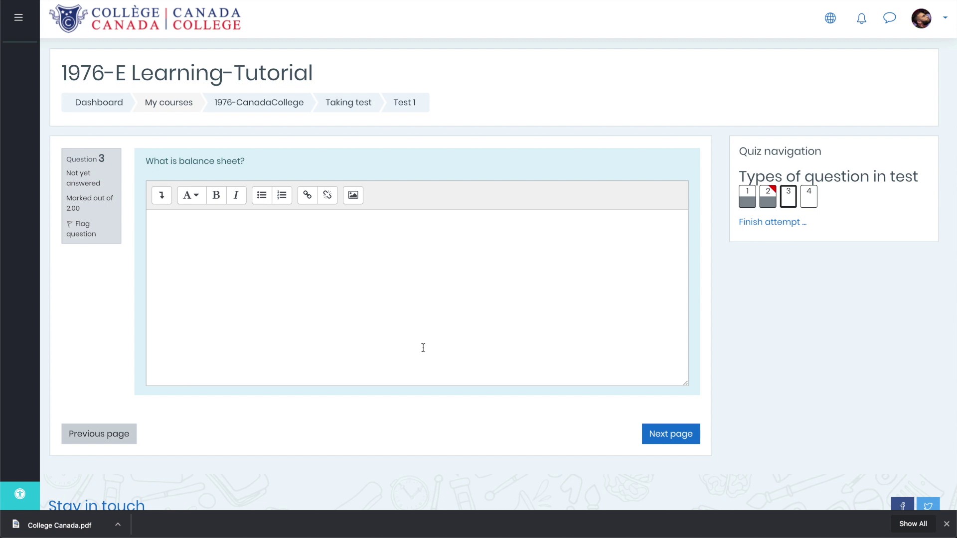
{"action": "left_click", "coordinate": [255, 311]}
{"action": "type", "text": "a statement of the assets, liabilities, and capital of a business or other organization at a particular point in time, detailing the balance of income and expenditure over the preceding period."}
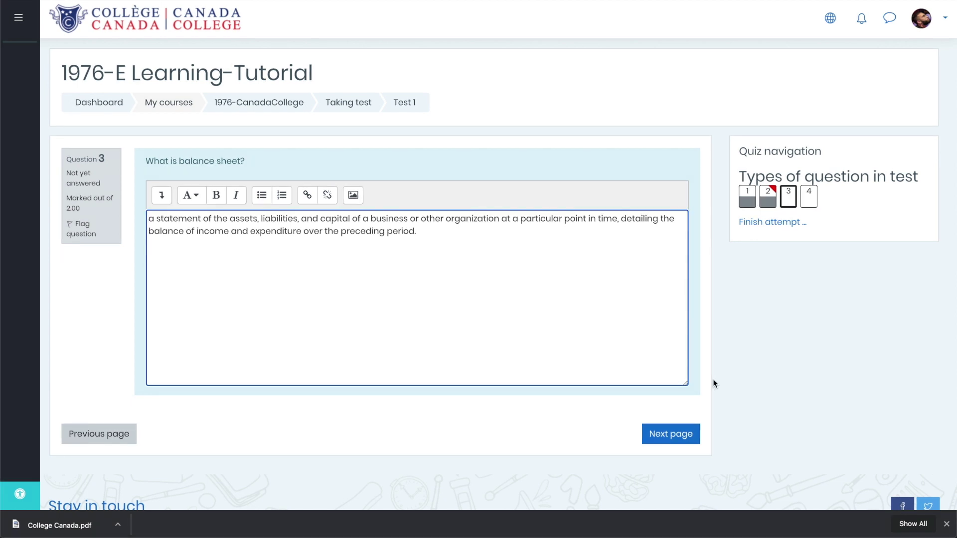
Answer question 4 with Asset and go to the Test 1 attempt summary
{"action": "left_click", "coordinate": [680, 438]}
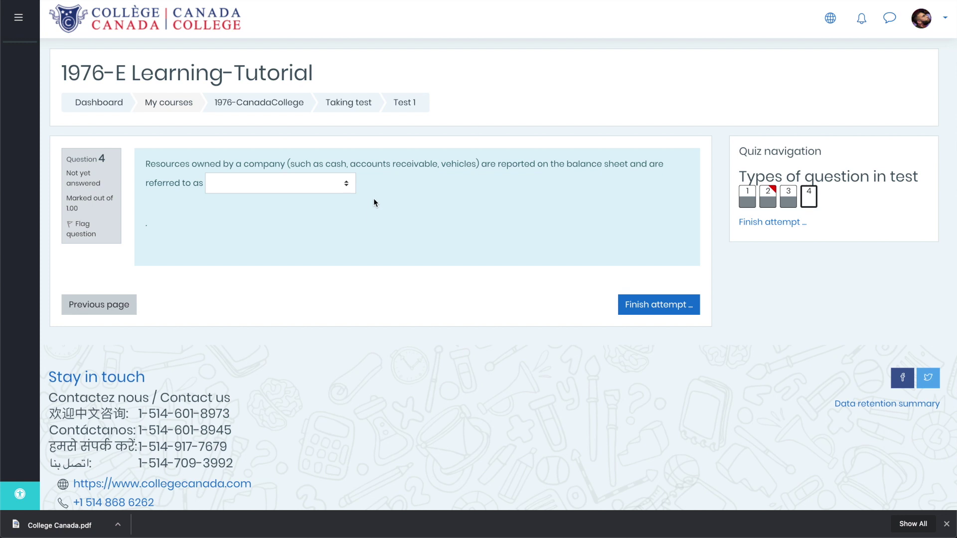
{"action": "left_click", "coordinate": [340, 188]}
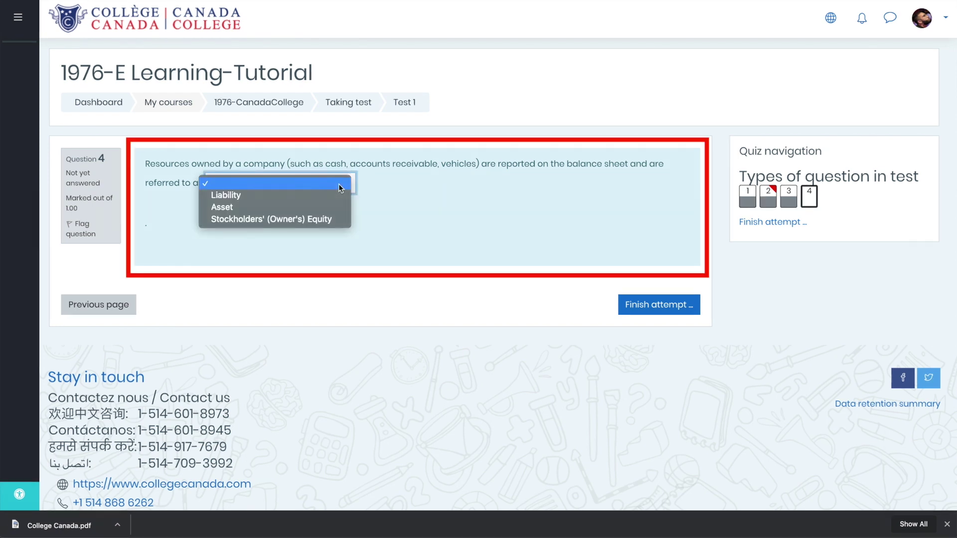
{"action": "left_click", "coordinate": [403, 192]}
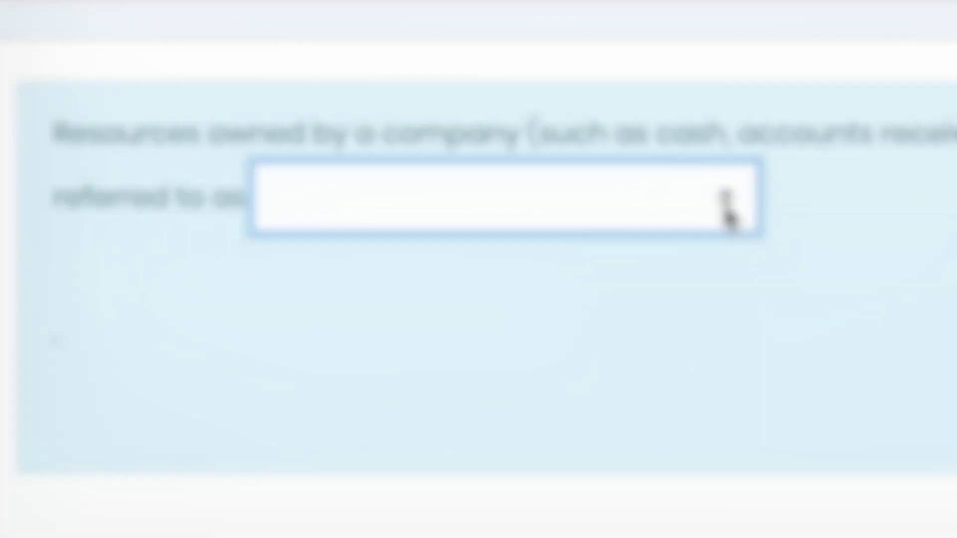
{"action": "left_click", "coordinate": [346, 185]}
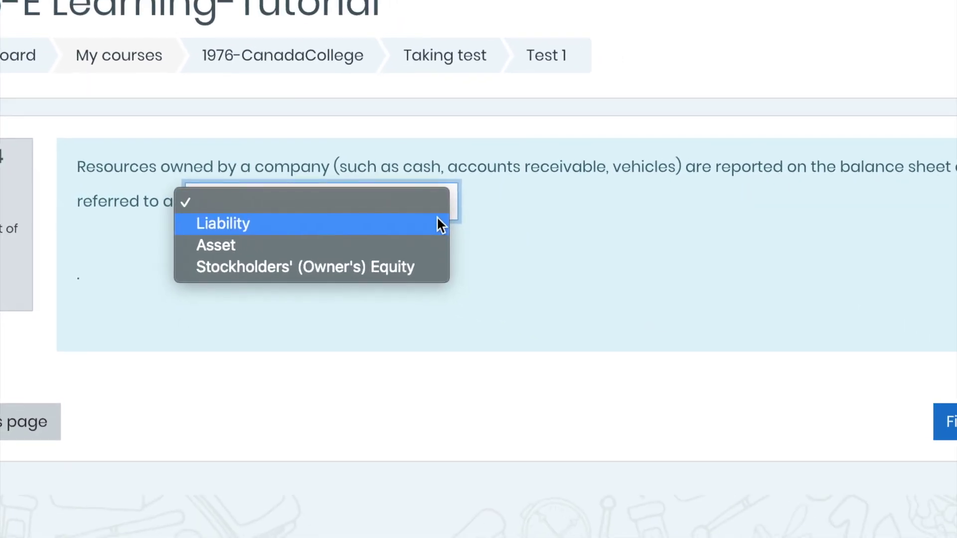
{"action": "left_click", "coordinate": [364, 236]}
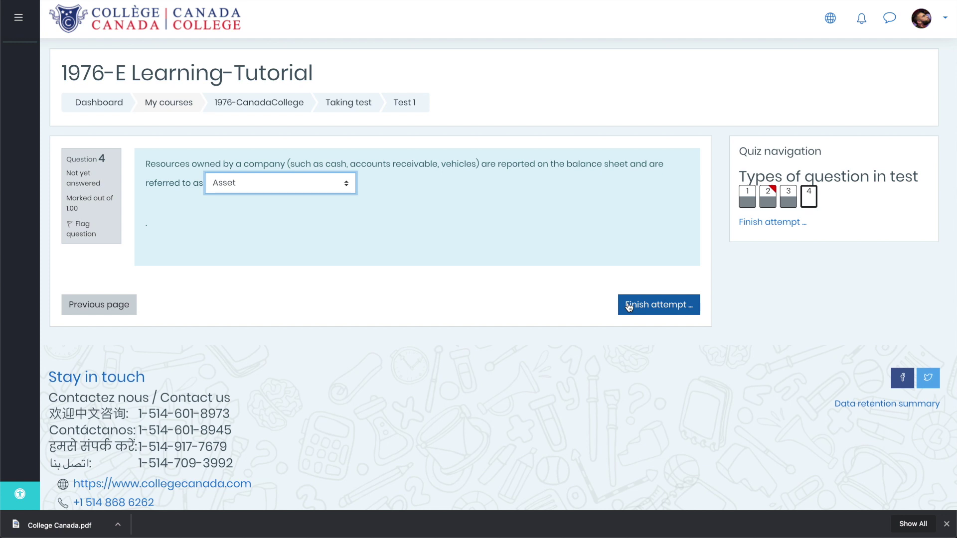
{"action": "left_click", "coordinate": [629, 306]}
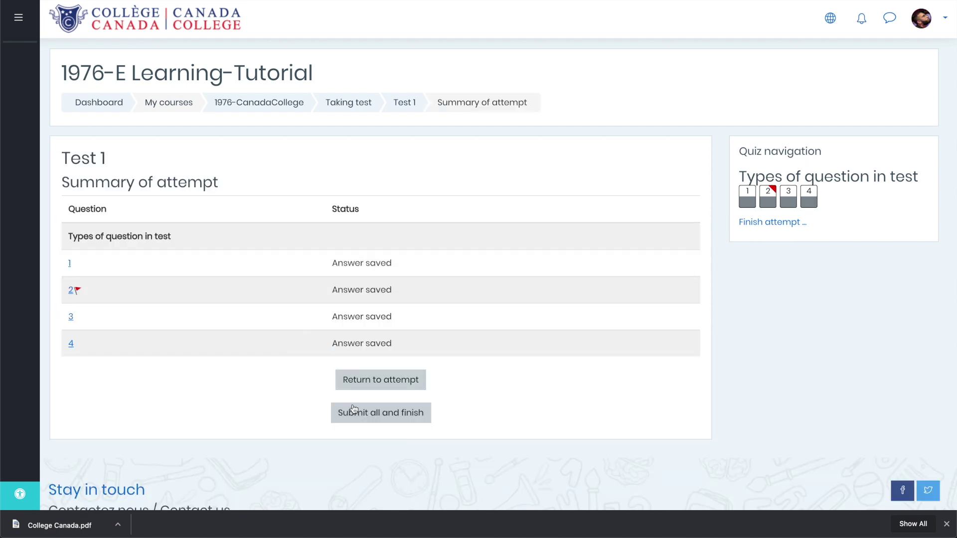
Submit all Test 1 answers and confirm finishing the attempt
{"action": "left_click", "coordinate": [357, 420]}
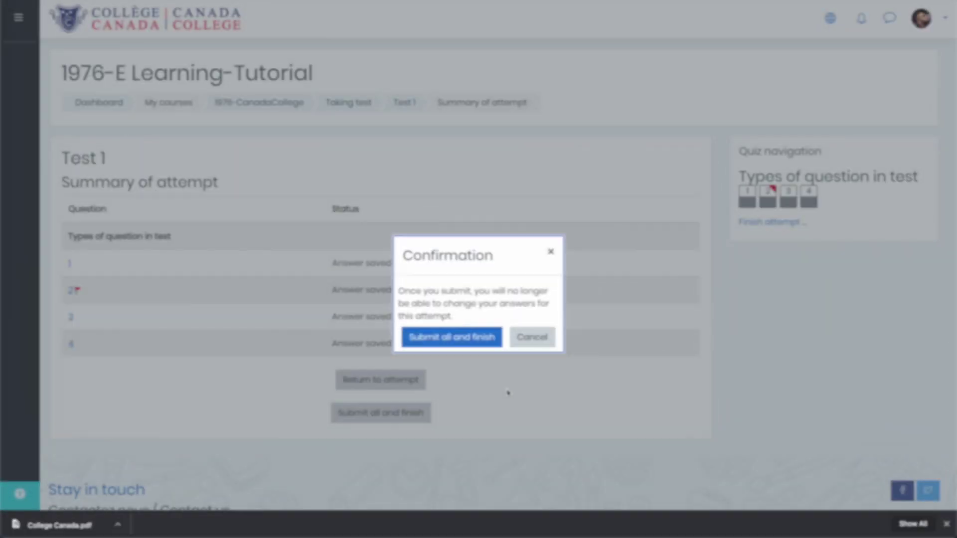
{"action": "left_click", "coordinate": [473, 336]}
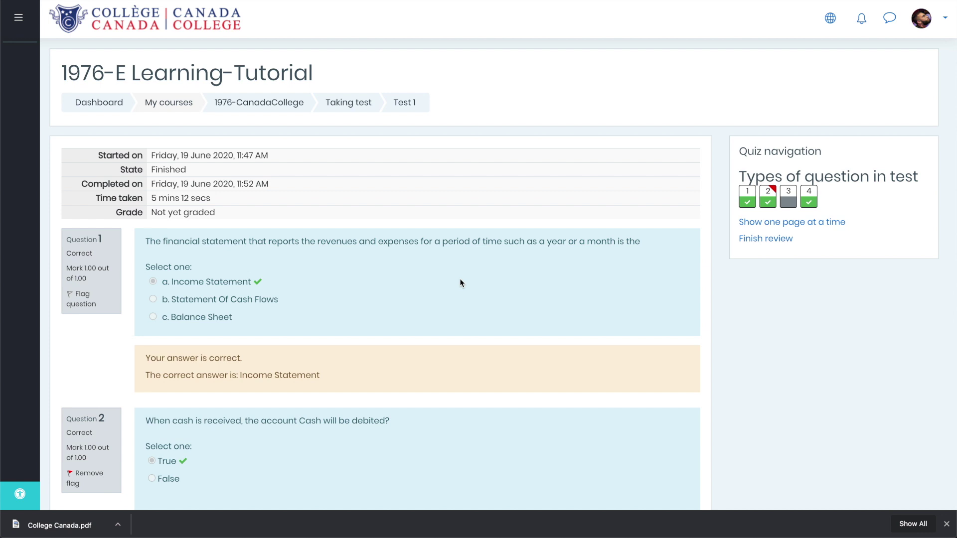
Scroll through the marked Test 1 answers and finish the review
{"action": "scroll", "coordinate": [460, 283], "scroll_direction": "down", "scroll_amount": 1}
{"action": "scroll", "coordinate": [373, 275], "scroll_direction": "down", "scroll_amount": 2}
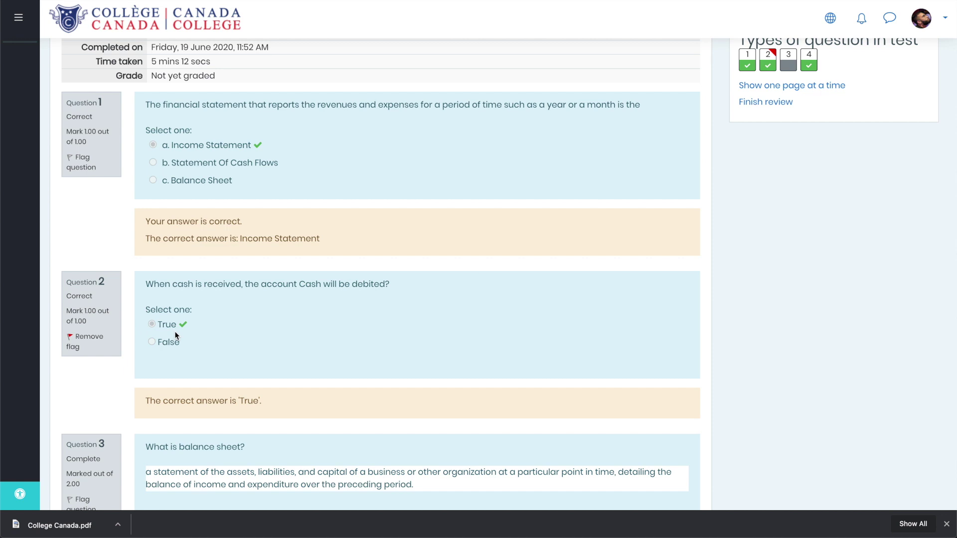
{"action": "scroll", "coordinate": [317, 344], "scroll_direction": "down", "scroll_amount": 3}
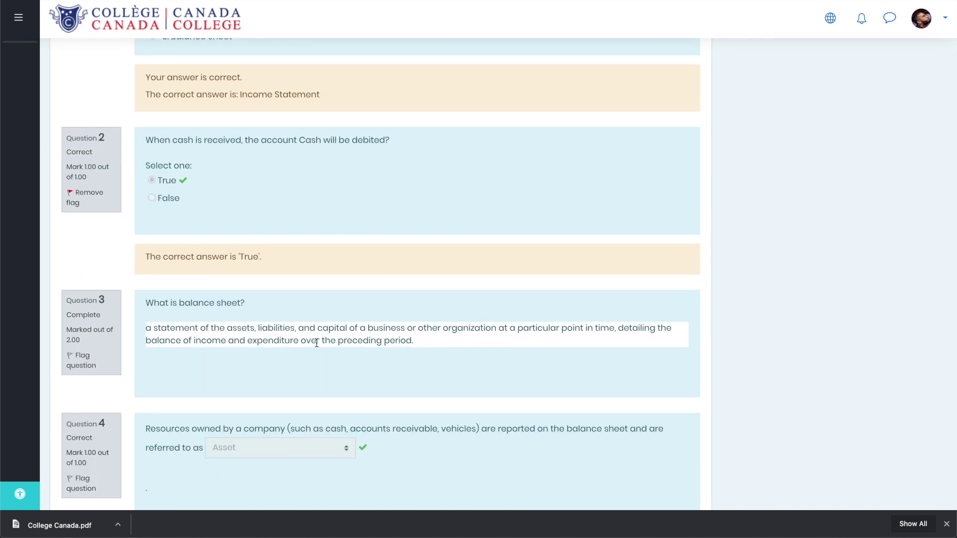
{"action": "scroll", "coordinate": [317, 344], "scroll_direction": "down", "scroll_amount": 1}
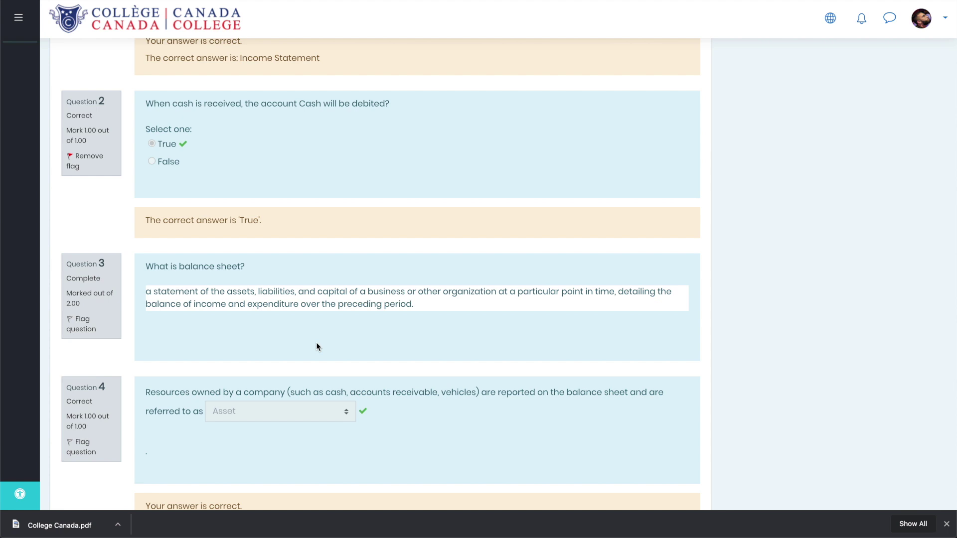
{"action": "scroll", "coordinate": [317, 344], "scroll_direction": "down", "scroll_amount": 2}
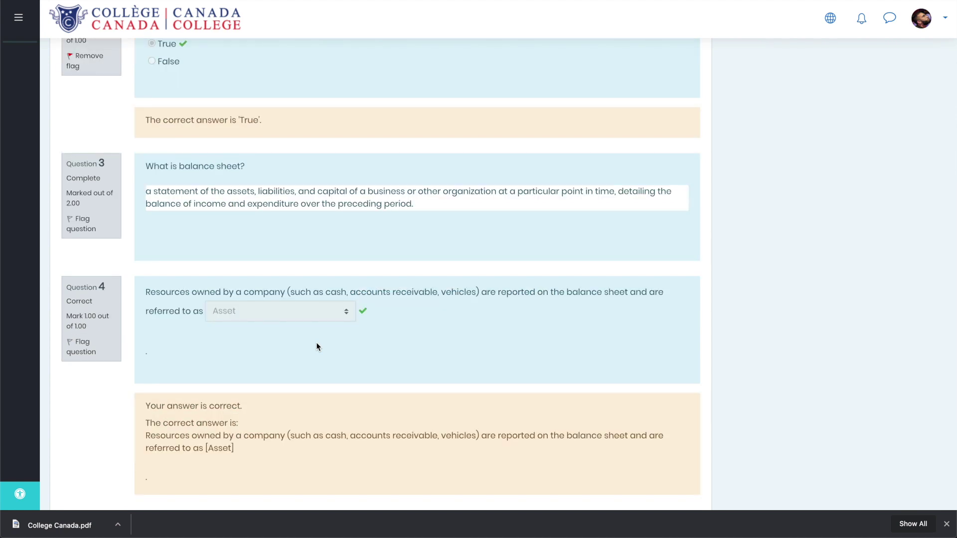
{"action": "scroll", "coordinate": [316, 341], "scroll_direction": "down", "scroll_amount": 5}
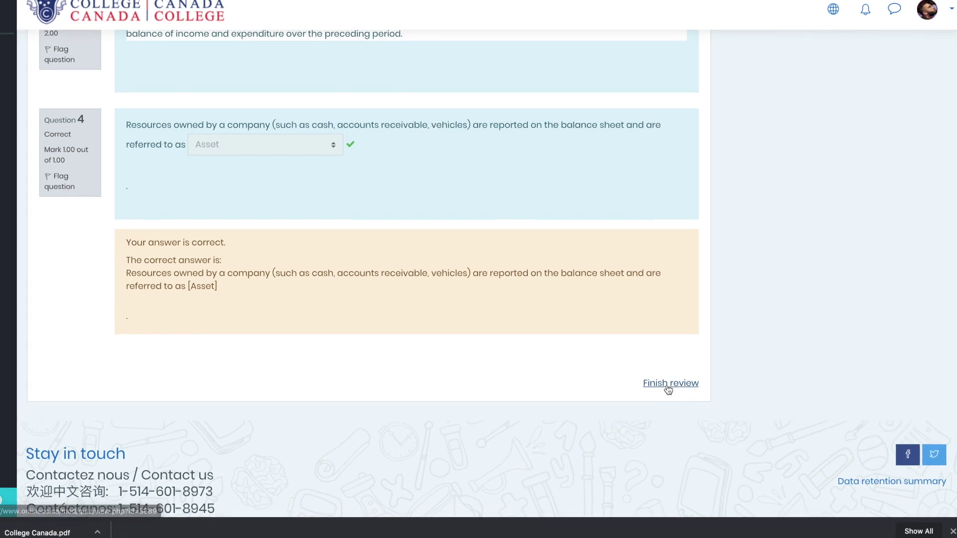
{"action": "left_click", "coordinate": [668, 384]}
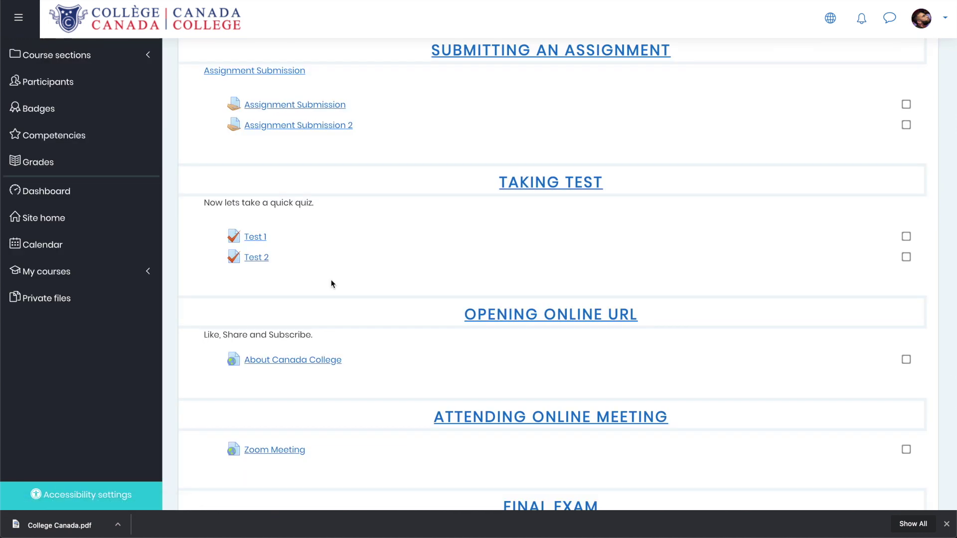
Start a Test 2 attempt, answering Botanical Gardens and 'very safe' for the first two questions
{"action": "left_click", "coordinate": [257, 260]}
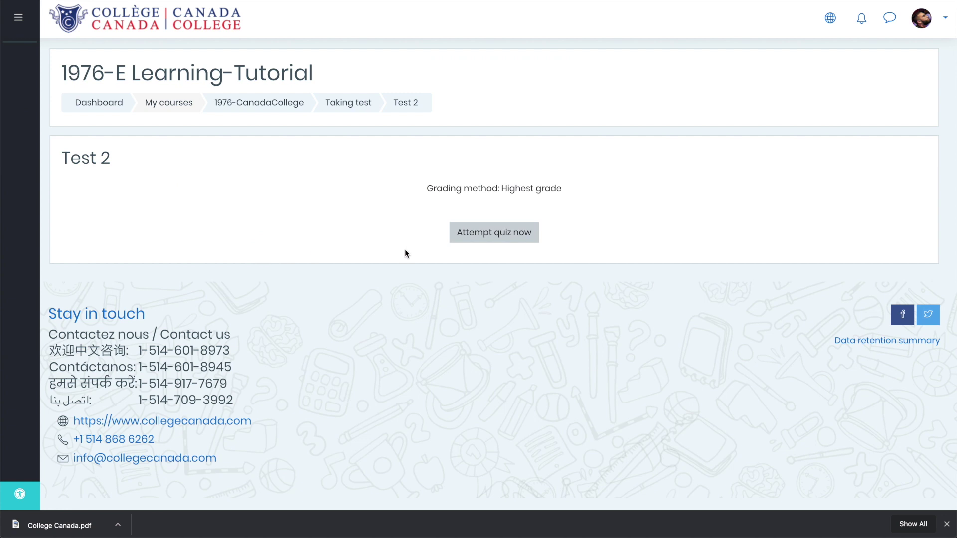
{"action": "left_click", "coordinate": [496, 241]}
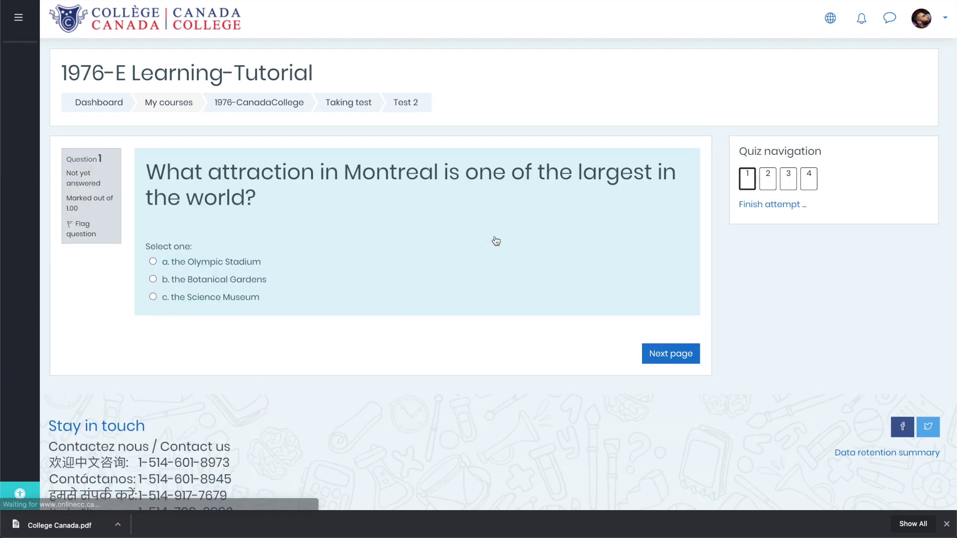
{"action": "left_click", "coordinate": [153, 279]}
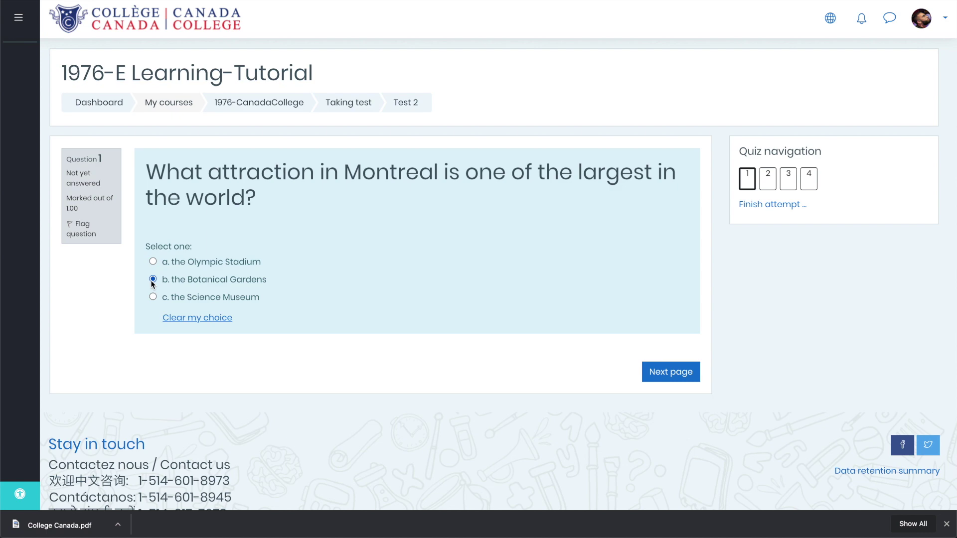
{"action": "left_click", "coordinate": [661, 372]}
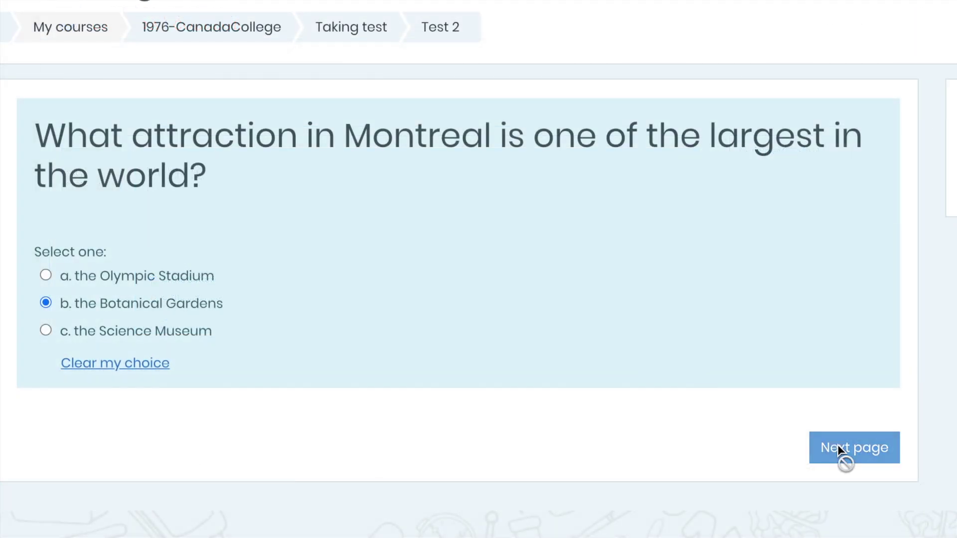
{"action": "left_click", "coordinate": [63, 289]}
Answer 3.7 million for the population question and bike and foot for transport
{"action": "left_click", "coordinate": [853, 406]}
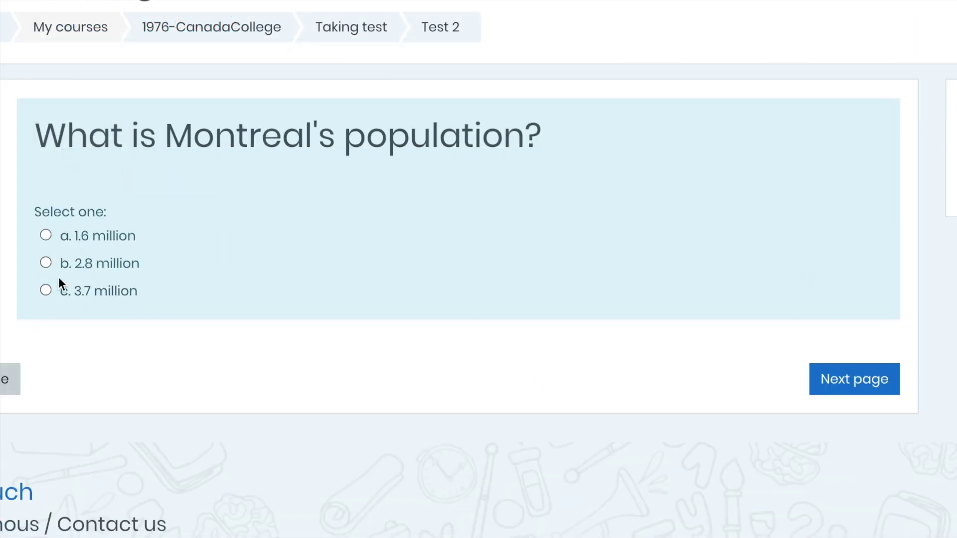
{"action": "left_click", "coordinate": [58, 284]}
{"action": "left_click", "coordinate": [841, 410]}
{"action": "left_click", "coordinate": [46, 290]}
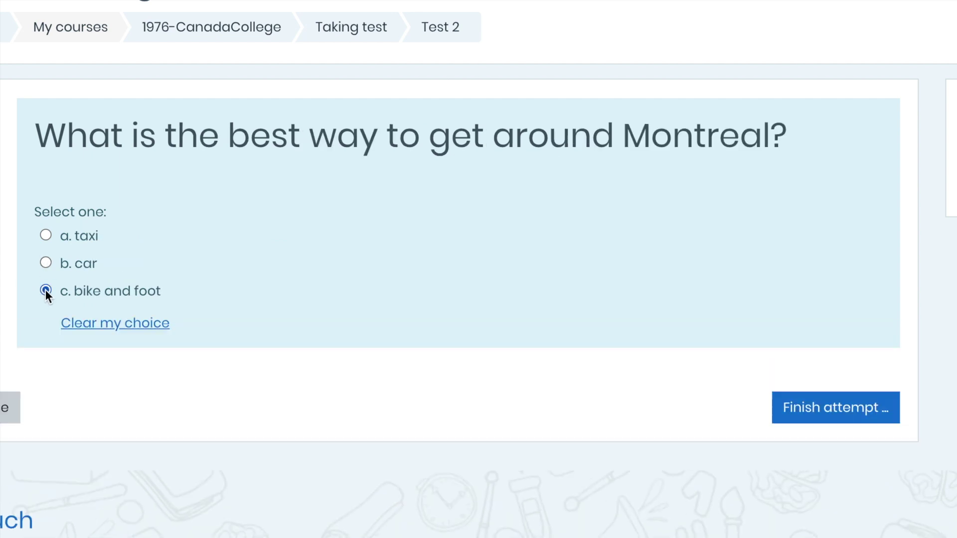
Finish the Test 2 attempt and confirm submitting all answers for grading
{"action": "left_click", "coordinate": [808, 396]}
{"action": "left_click", "coordinate": [421, 389]}
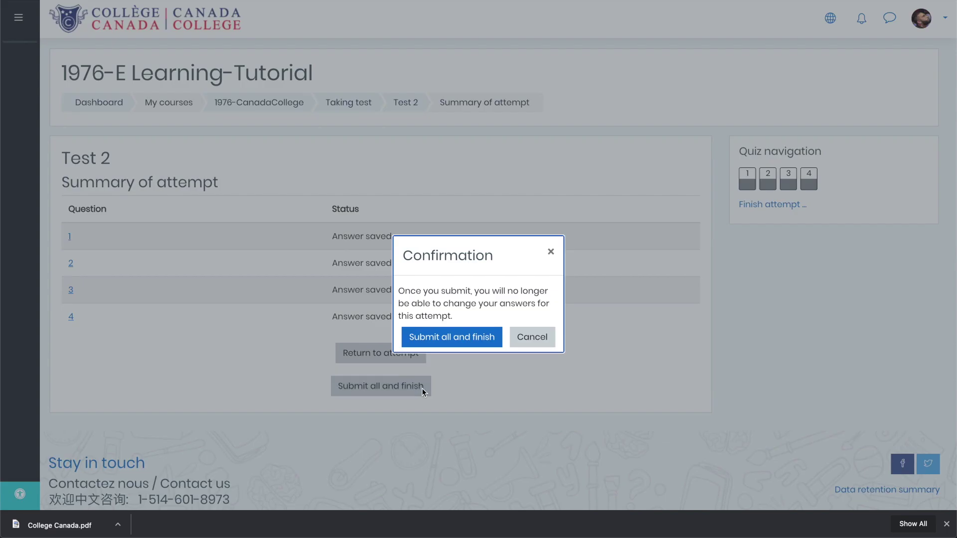
{"action": "left_click", "coordinate": [453, 338]}
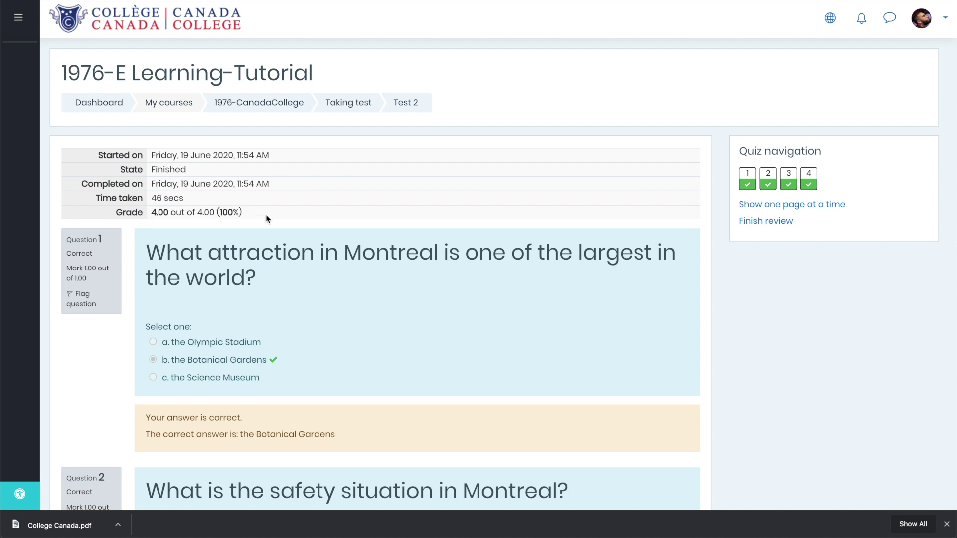
Look over the Test 2 review, highlight the 4.00 out of 4.00 grade, and finish the review
{"action": "scroll", "coordinate": [265, 214], "scroll_direction": "down", "scroll_amount": 4}
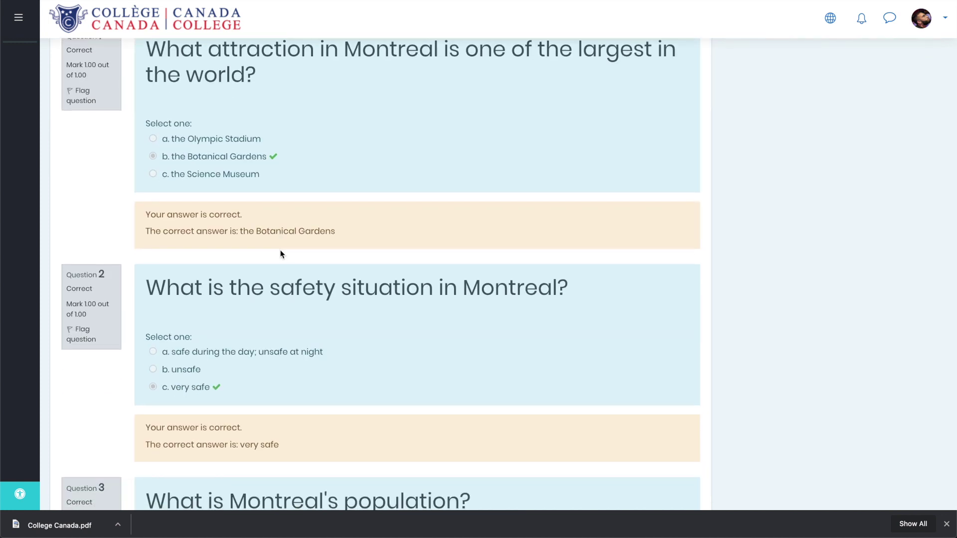
{"action": "scroll", "coordinate": [280, 251], "scroll_direction": "down", "scroll_amount": 3}
{"action": "scroll", "coordinate": [279, 252], "scroll_direction": "down", "scroll_amount": 5}
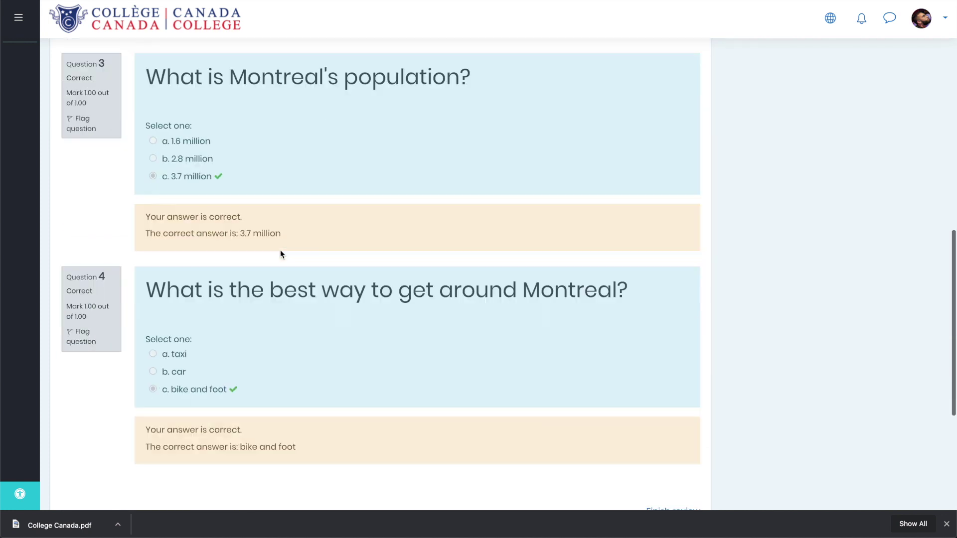
{"action": "scroll", "coordinate": [280, 250], "scroll_direction": "up", "scroll_amount": 10}
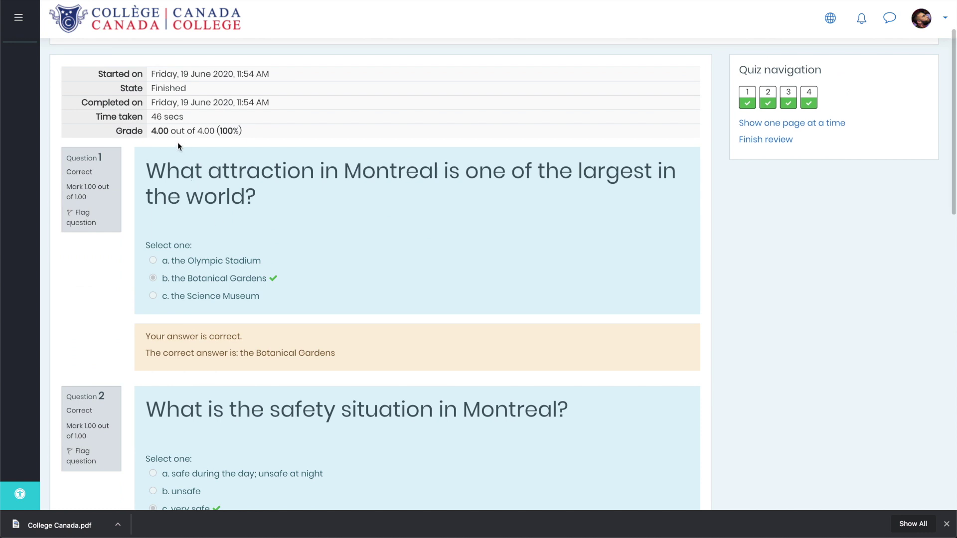
{"action": "left_click_drag", "start_coordinate": [149, 130], "coordinate": [263, 134]}
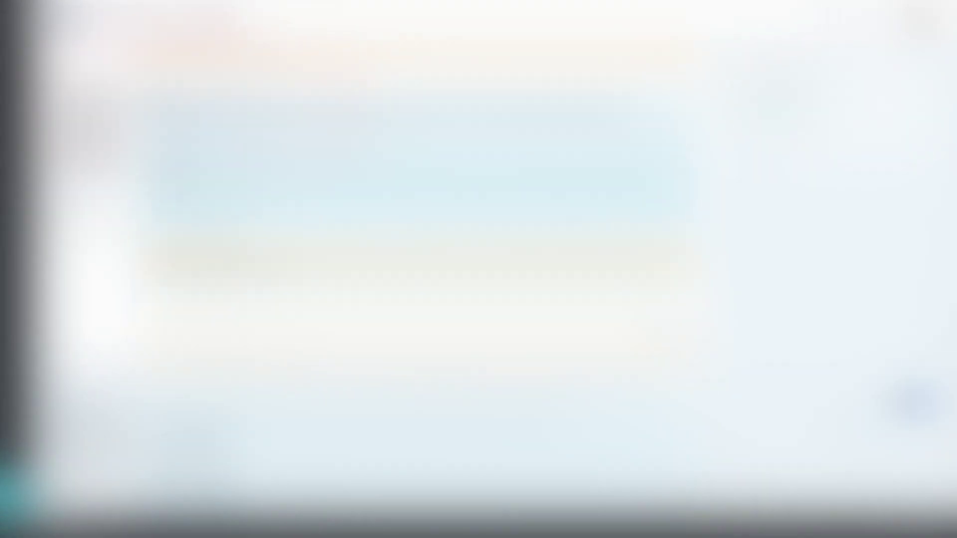
{"action": "left_click", "coordinate": [662, 332]}
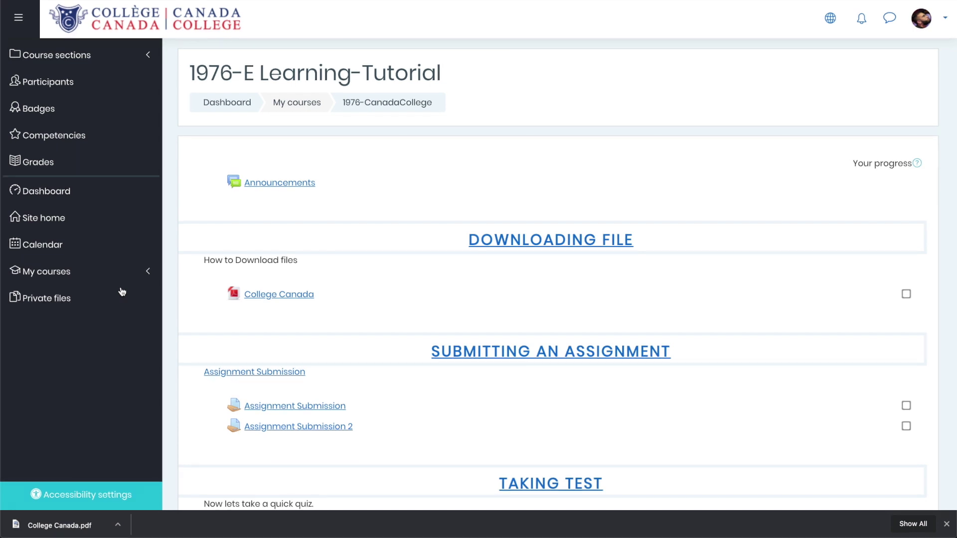
Open Grades from the left navigation drawer to view the course grade report
{"action": "left_click", "coordinate": [104, 164]}
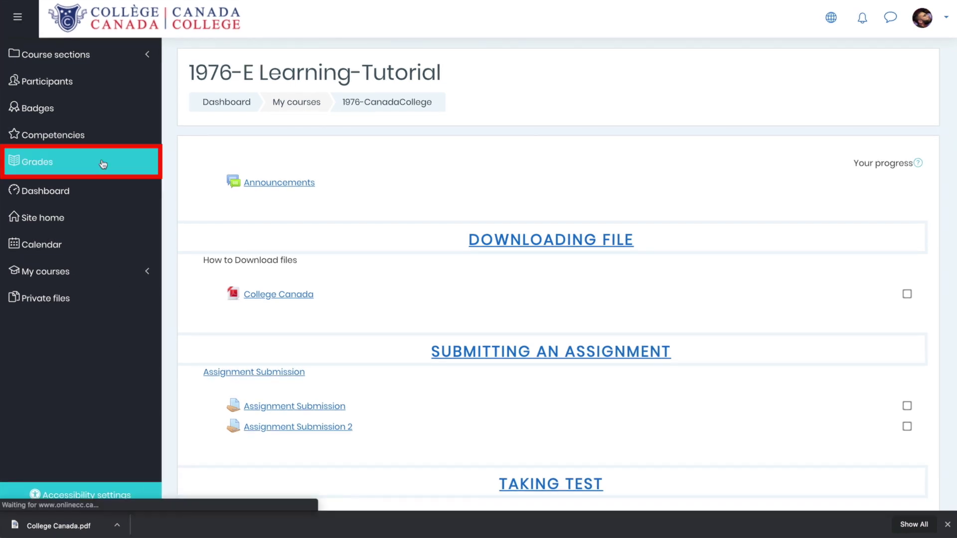